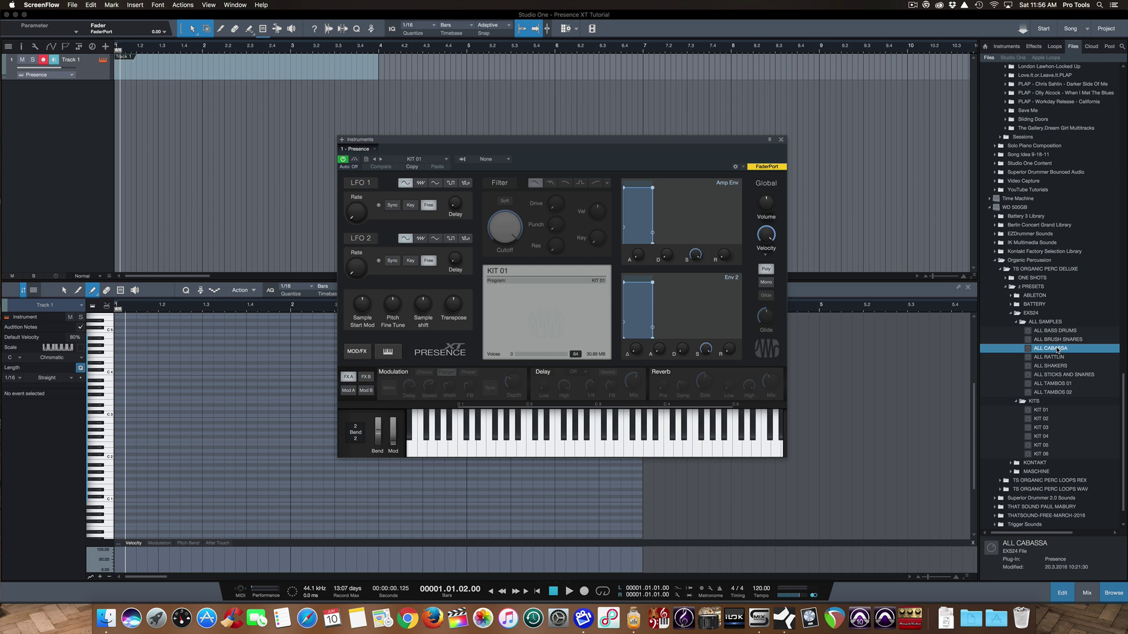
Drag the ALL CABASSA EXS24 preset from the Files browser onto Presence XT
drag(1058, 350, 537, 305)
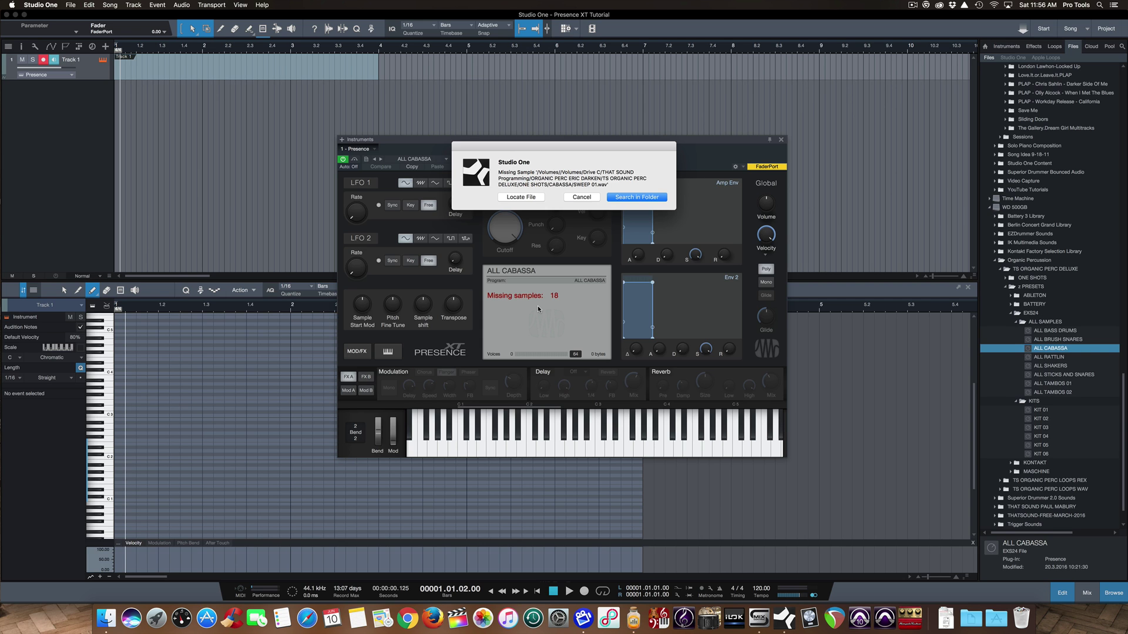
Relink the missing ALL CABASSA samples via Search in Folder, using ONE SHOTS > CABASSA
click(645, 198)
click(541, 52)
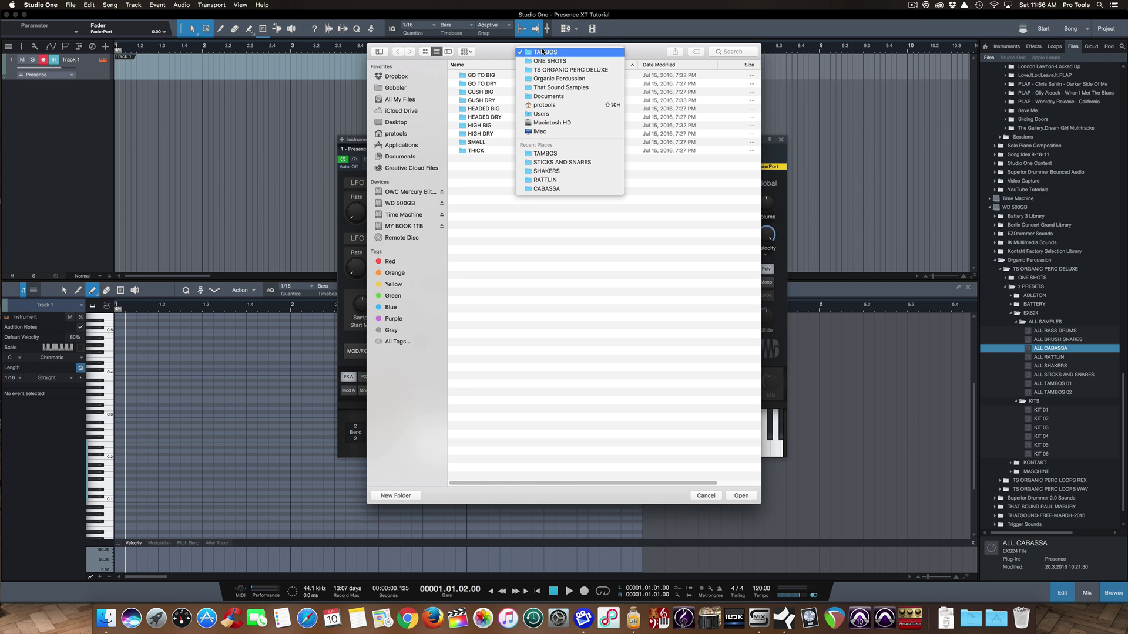
click(546, 61)
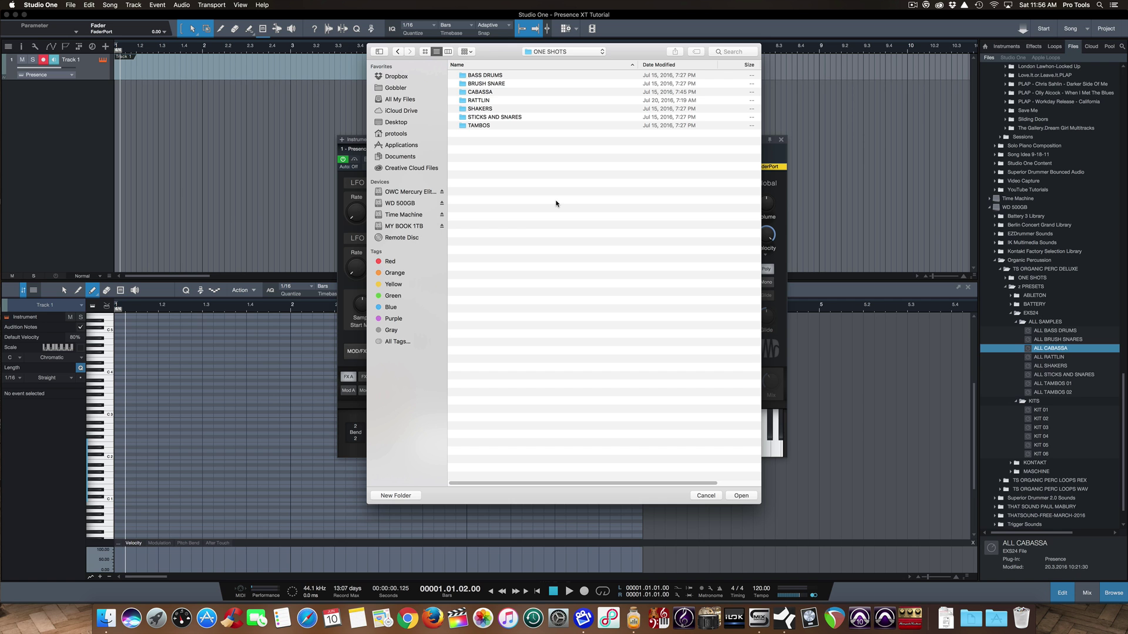
click(485, 91)
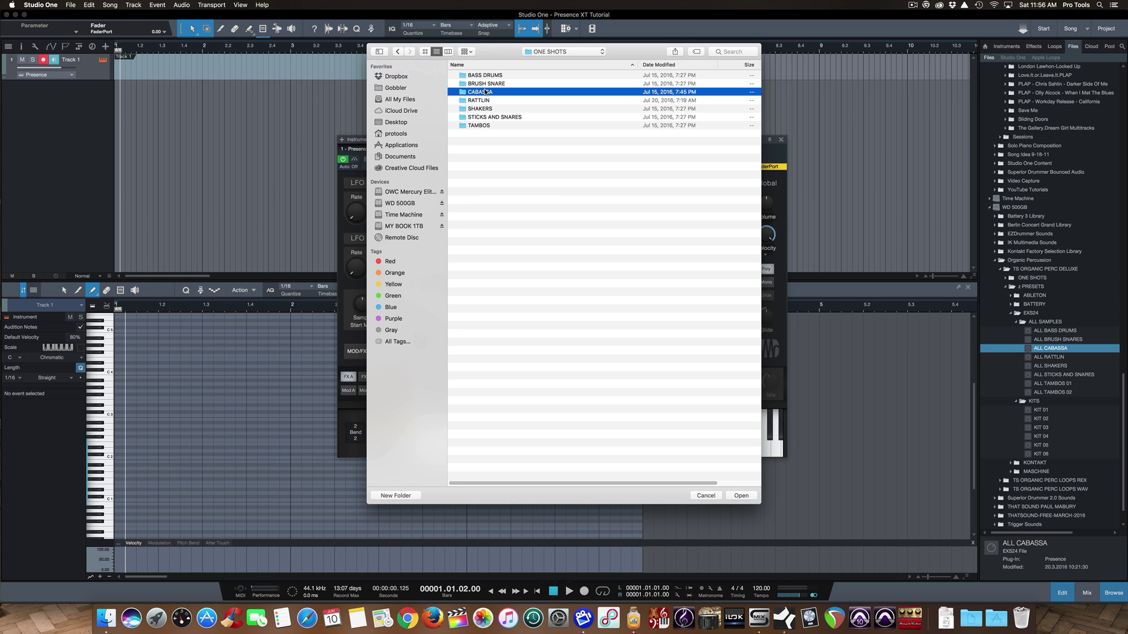
click(740, 496)
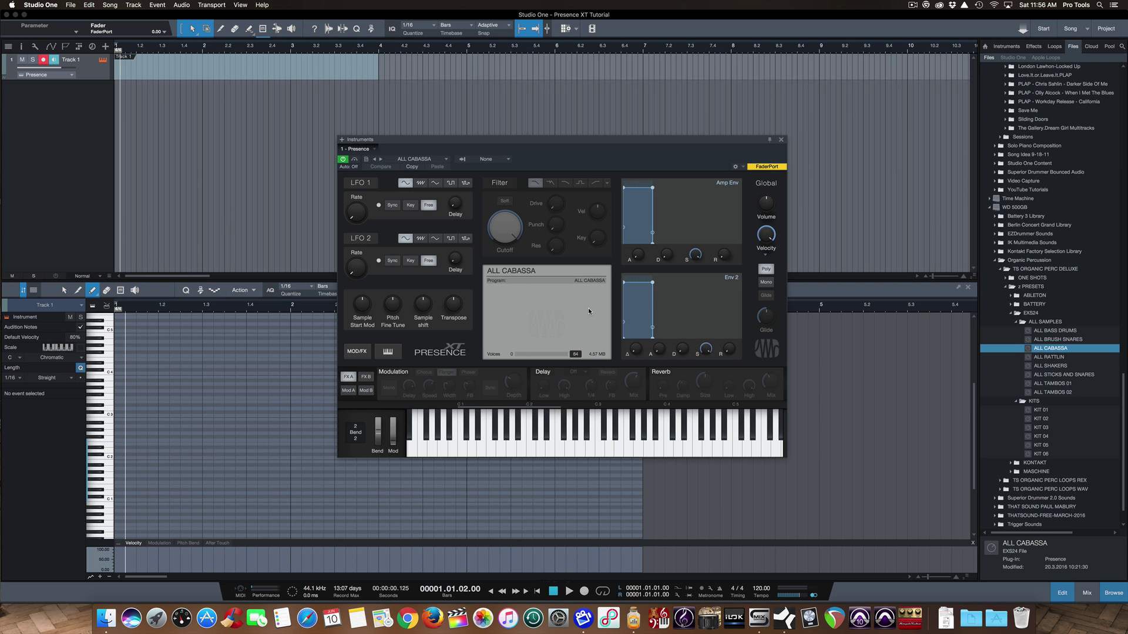
Audition the relinked cabassa samples across C1–G1 on Presence's on-screen keyboard
click(460, 417)
click(465, 411)
click(455, 449)
click(466, 439)
click(480, 441)
click(494, 450)
click(495, 439)
click(506, 439)
click(481, 442)
click(499, 449)
click(477, 450)
Store the ALL CABASSA preset in the subfolder 'TS Organic Percussion'
click(367, 161)
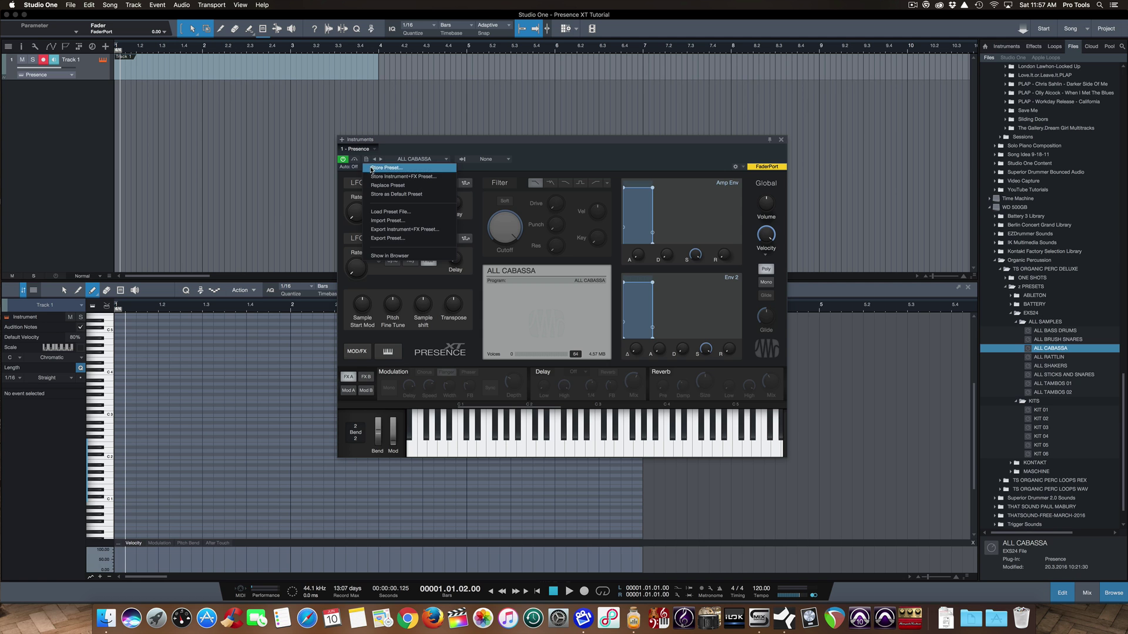
click(385, 168)
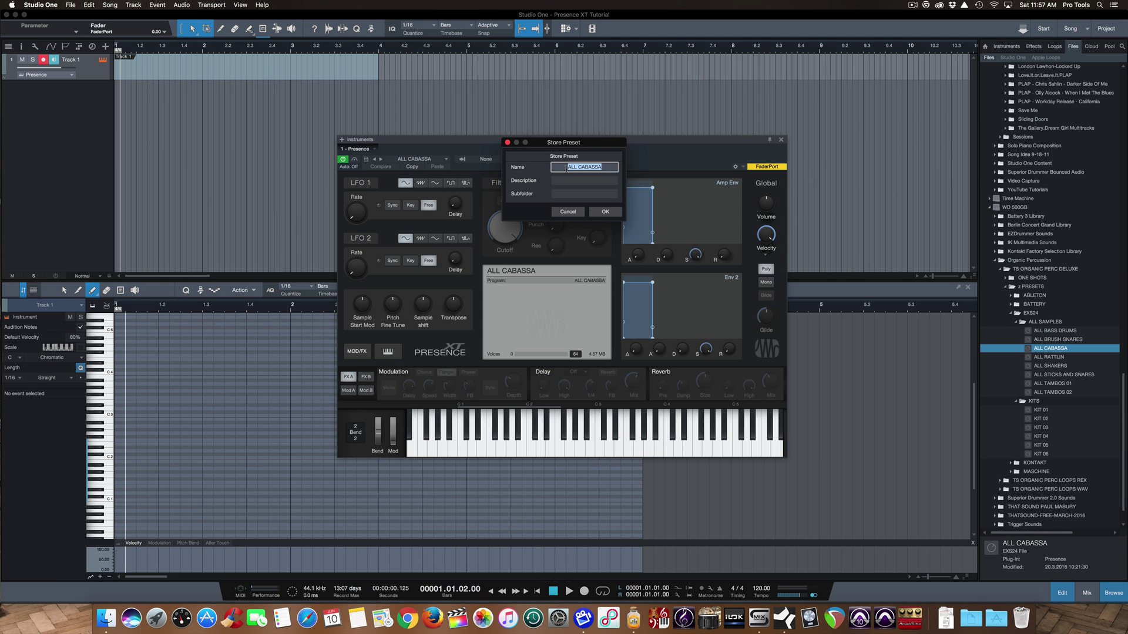
click(588, 194)
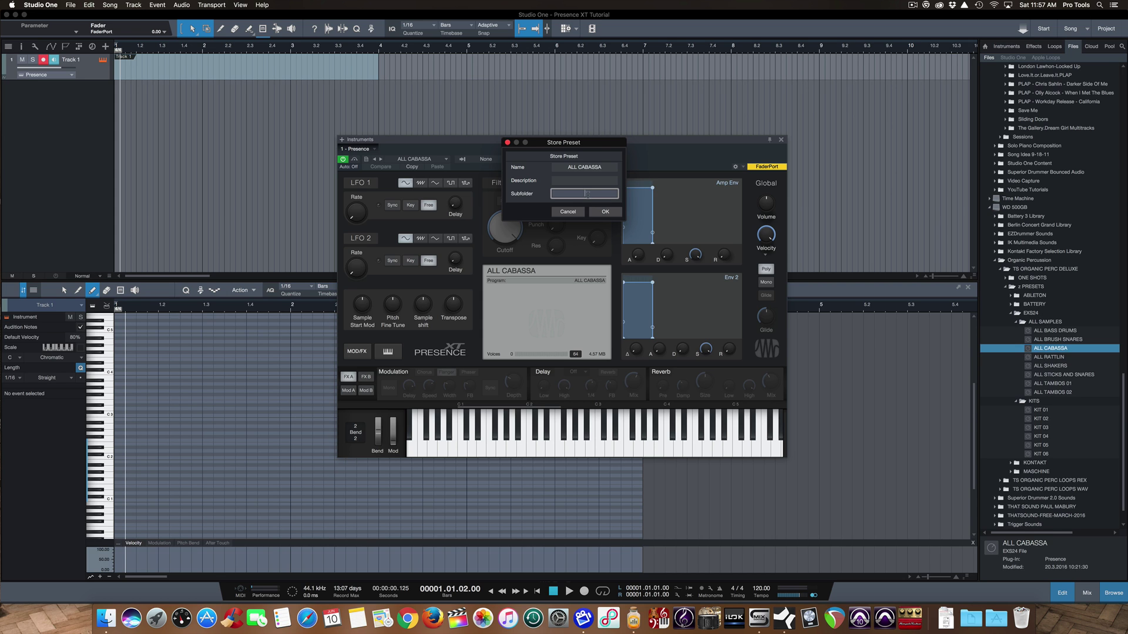
text(TS Organic Percussion)
click(614, 214)
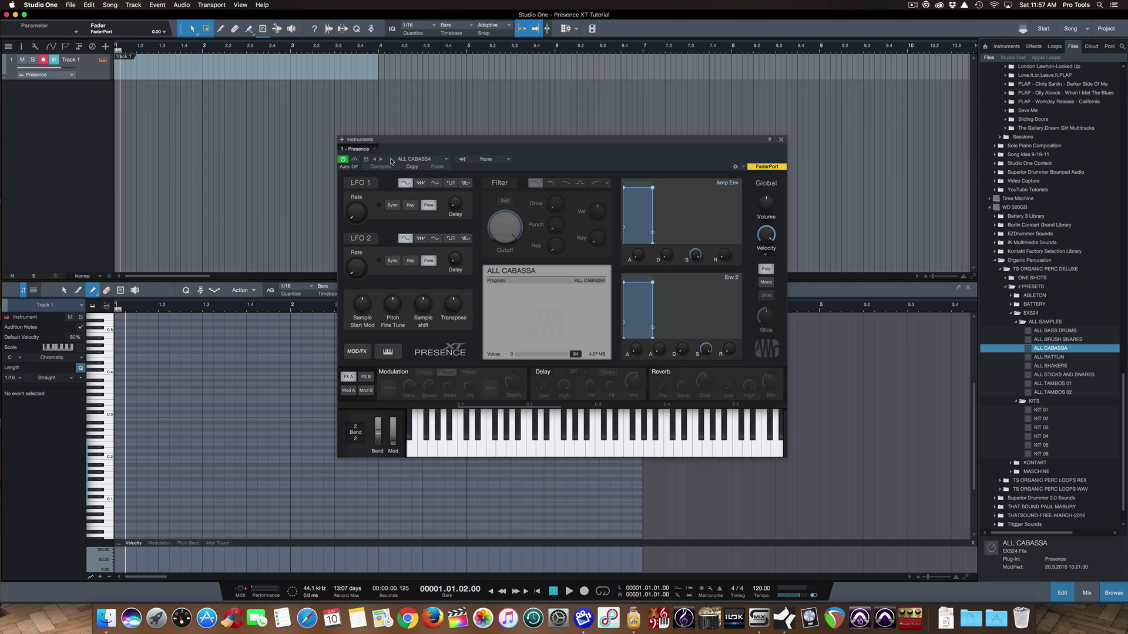
Load the ALL BASS DRUMS preset and play a run of bass drum notes
click(447, 159)
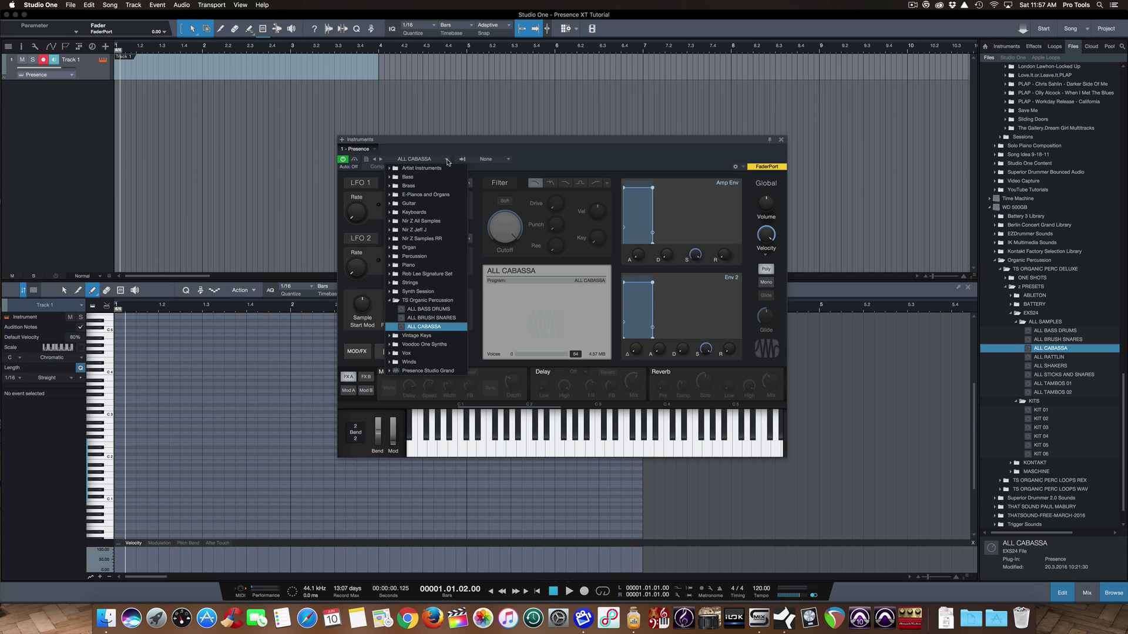
click(444, 310)
click(621, 270)
click(474, 455)
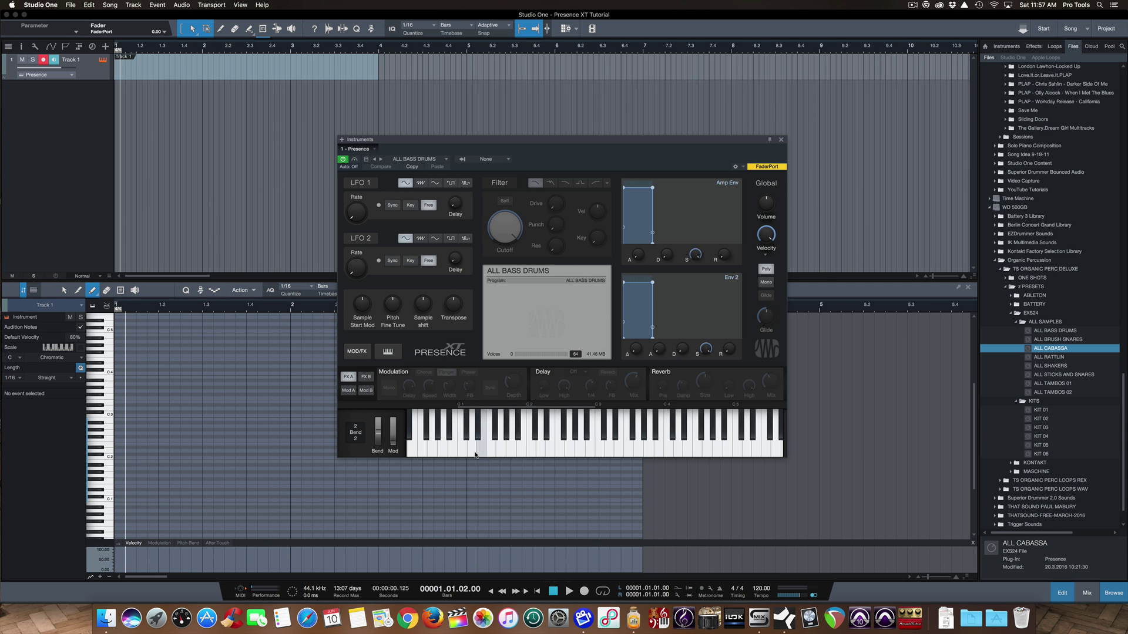
drag(475, 456, 580, 453)
Switch back to the ALL CABASSA preset and play a run of cabassa notes
click(445, 160)
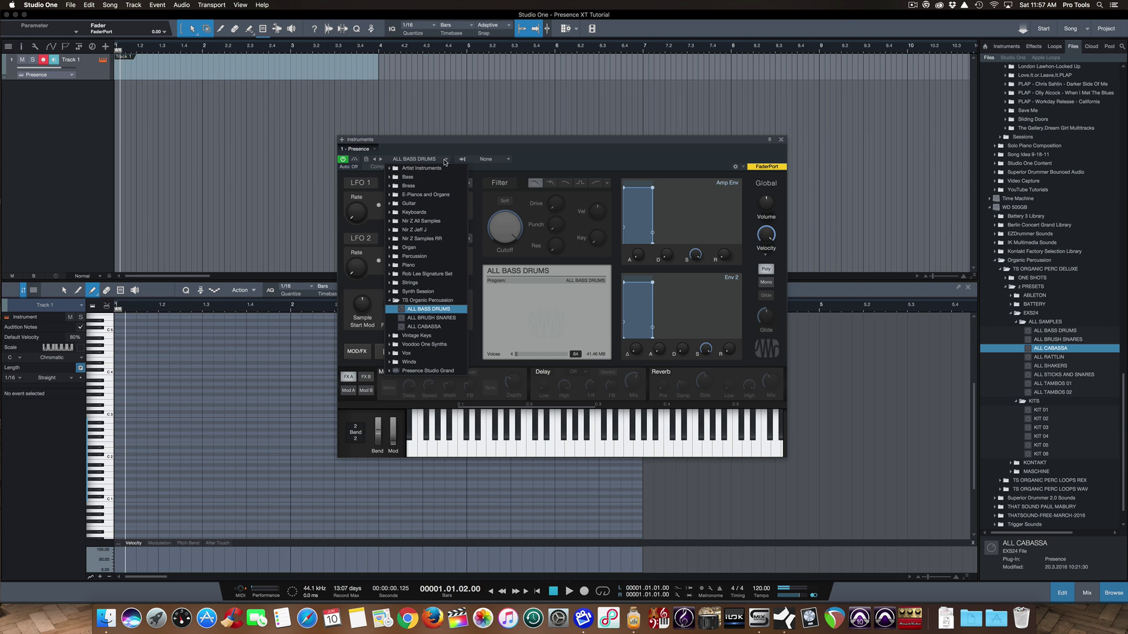
click(451, 327)
click(512, 457)
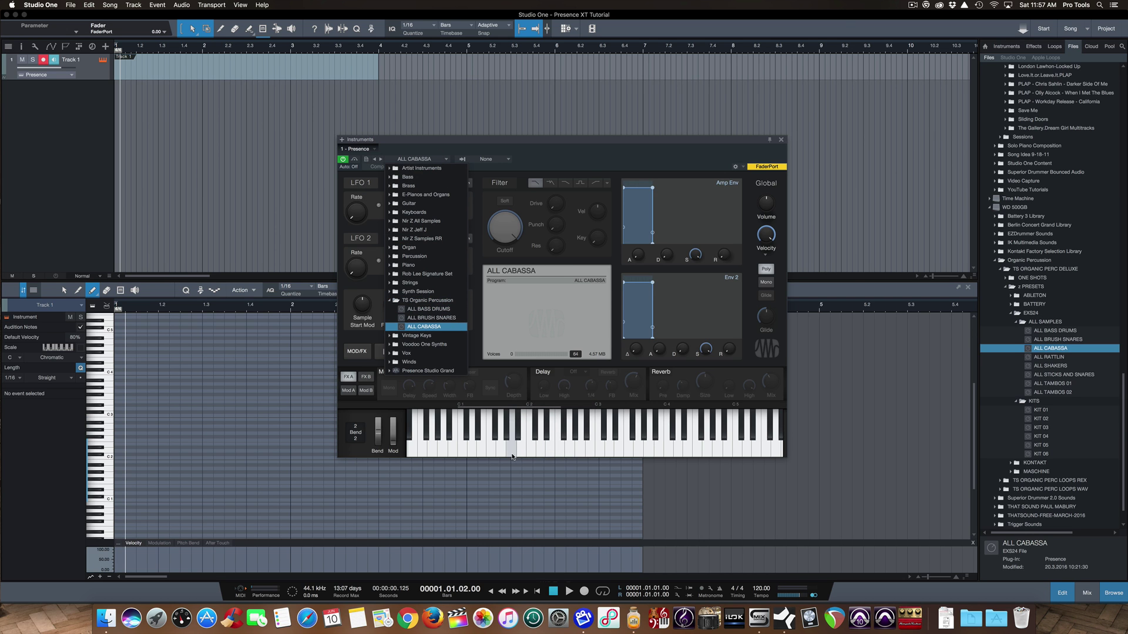
drag(512, 457, 569, 454)
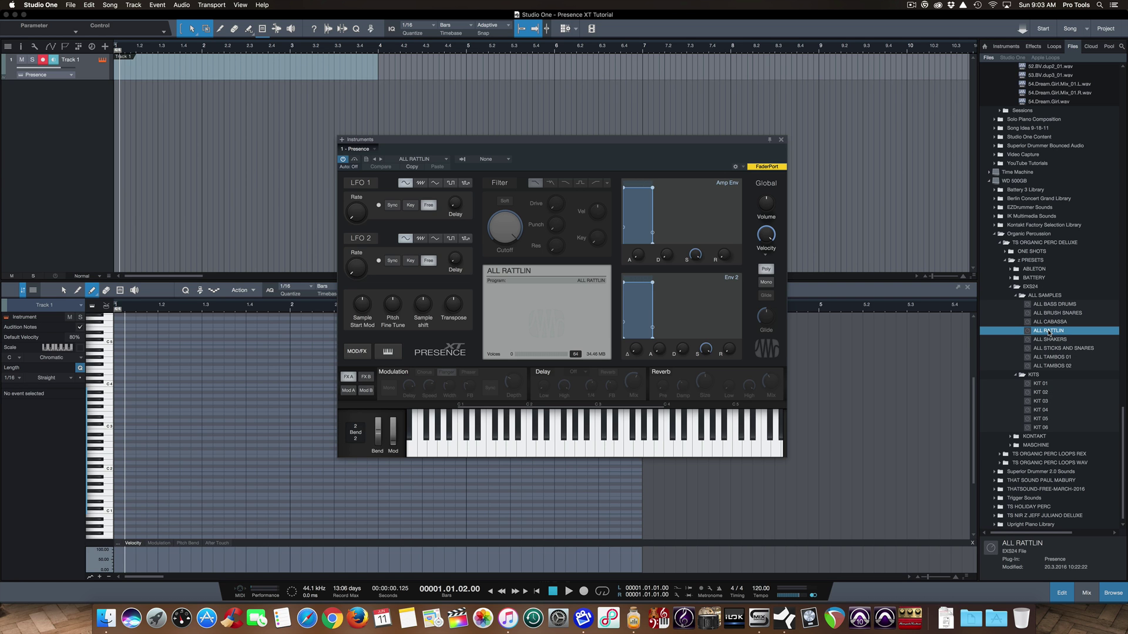
Reload the saved ALL CABASSA preset, then drag ALL SHAKERS from the EXS24 presets into Presence XT
click(420, 159)
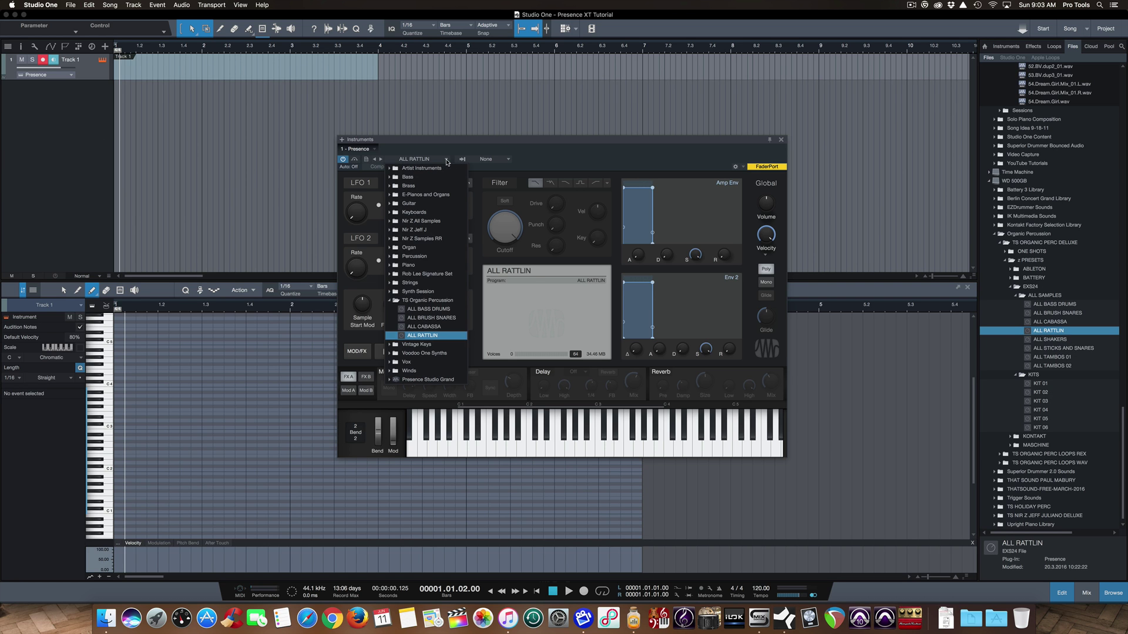
click(425, 326)
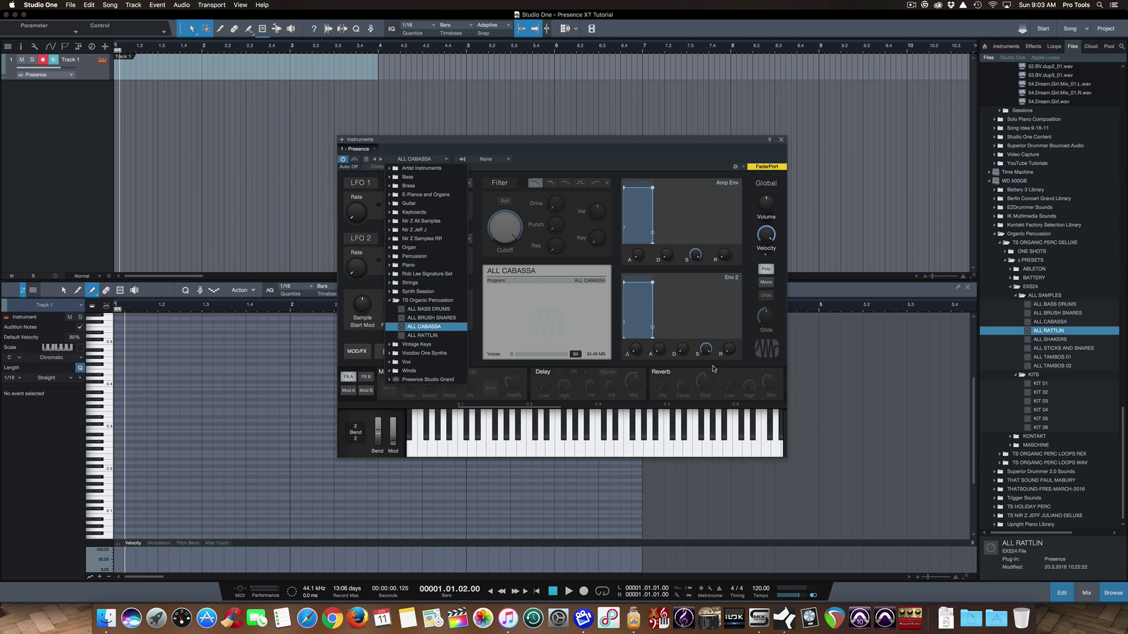
click(1063, 341)
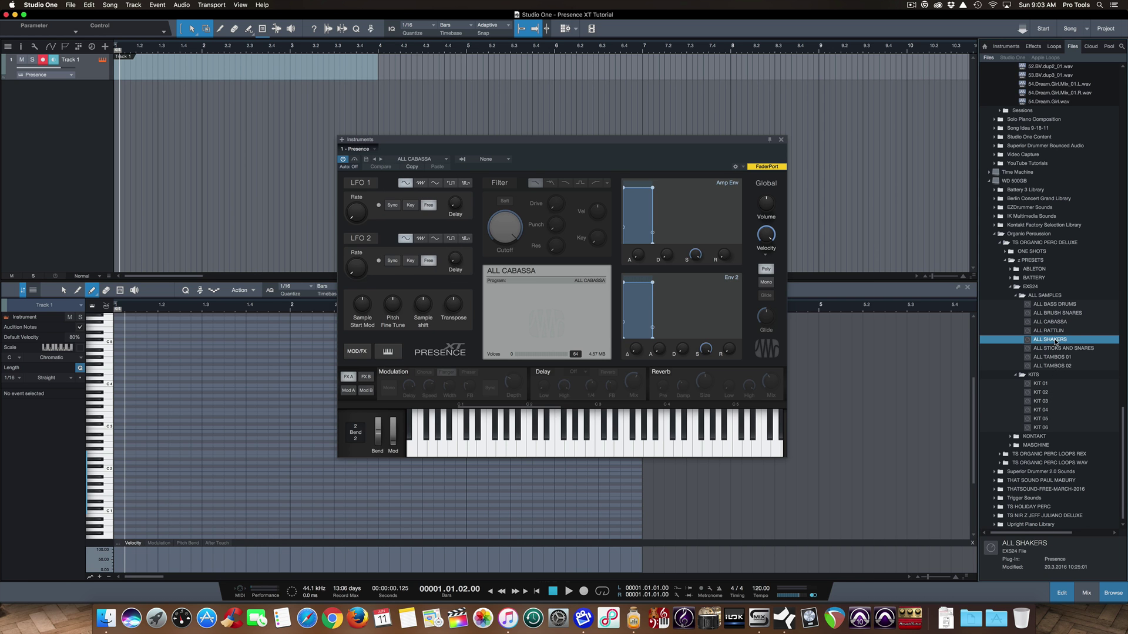
drag(1056, 340, 561, 305)
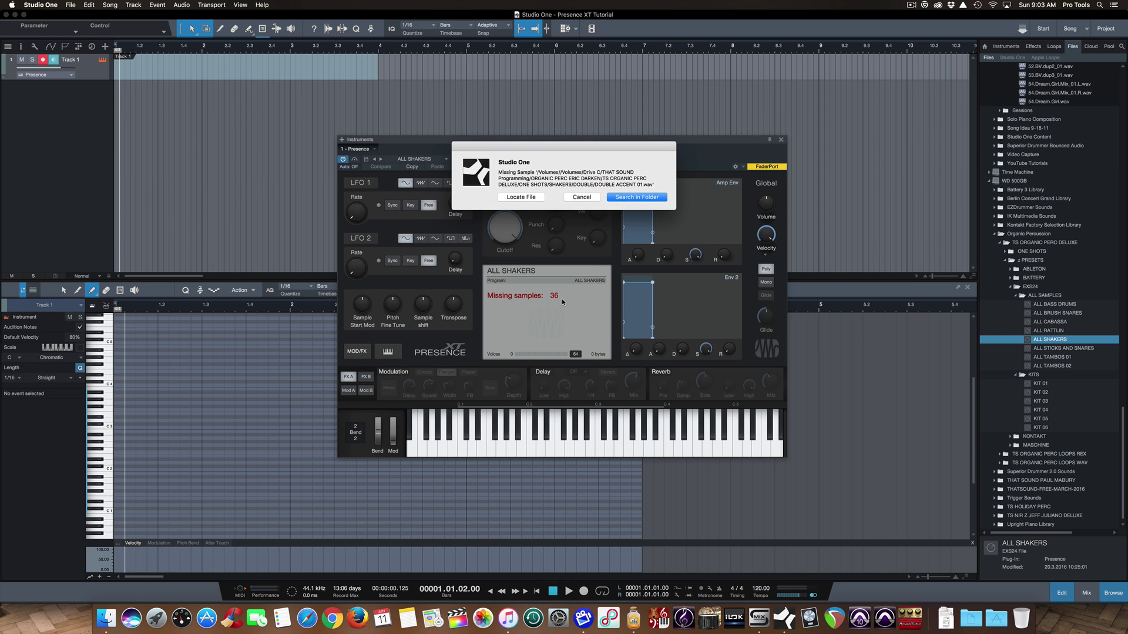
Relink the 36 missing shaker samples to ONE SHOTS > SHAKERS and audition a note
key(Return)
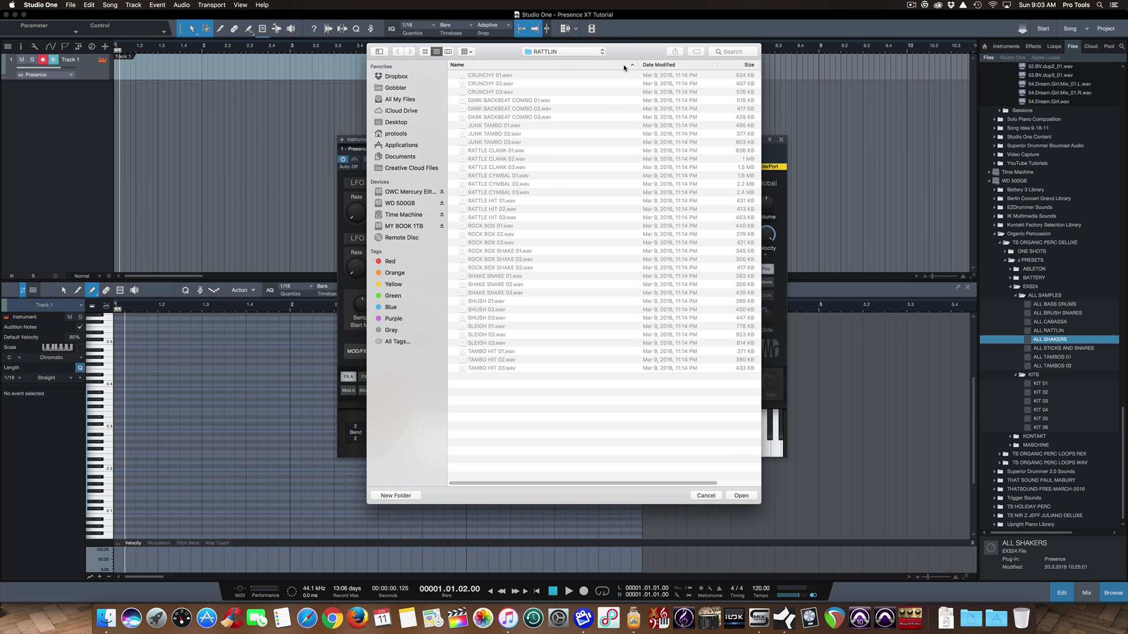
click(587, 52)
click(588, 61)
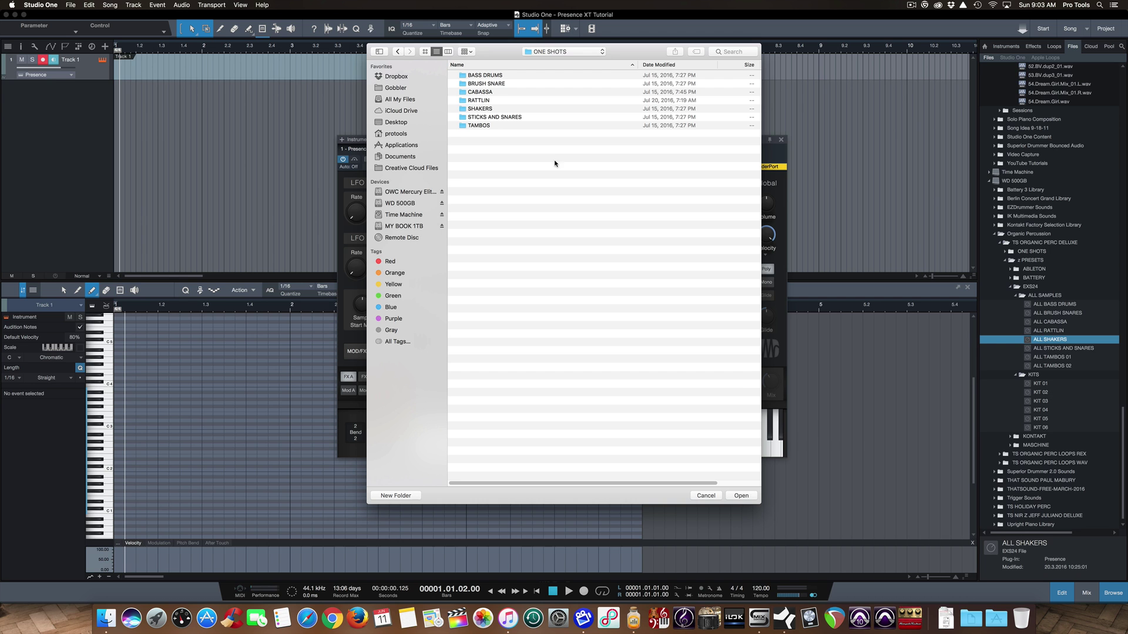
click(480, 108)
click(742, 495)
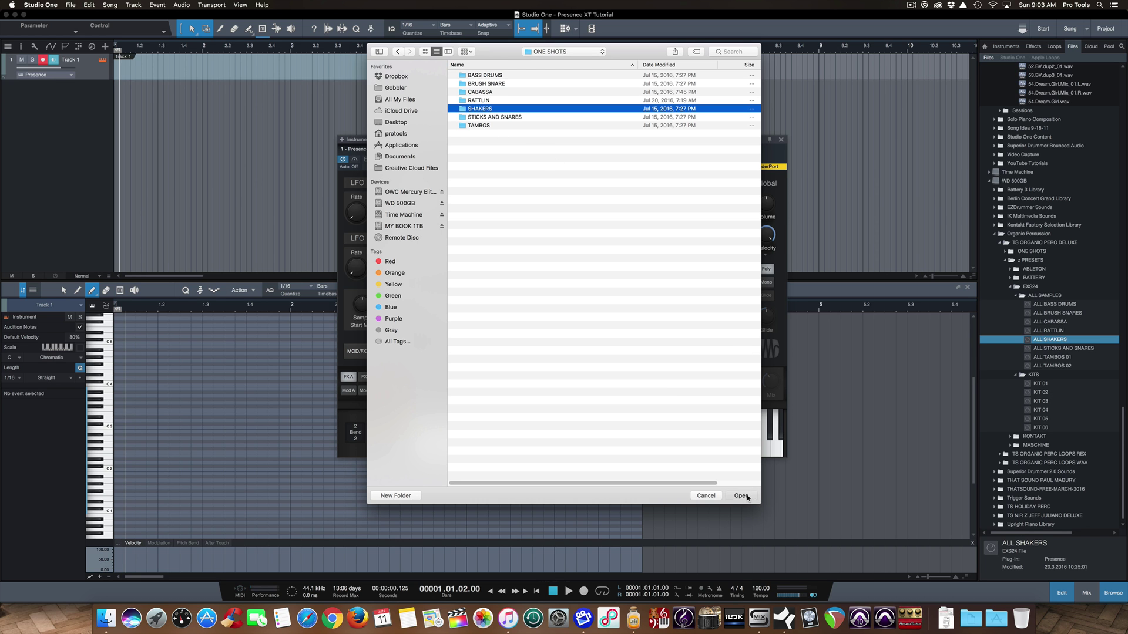
click(470, 449)
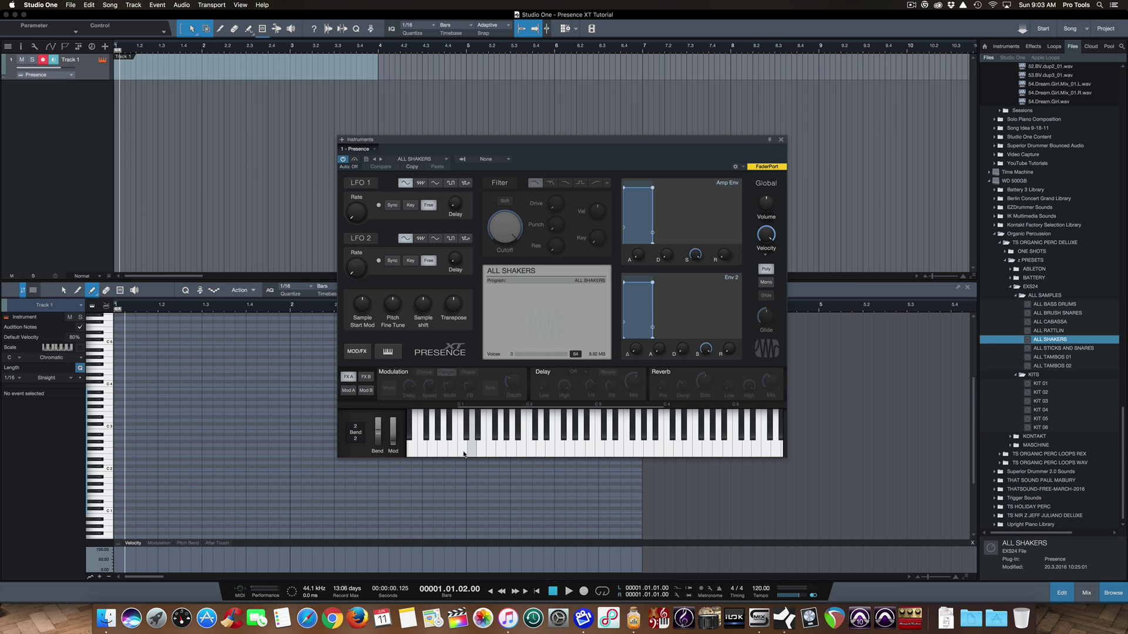
click(454, 449)
click(481, 449)
click(514, 452)
click(541, 450)
click(553, 449)
click(581, 449)
click(609, 450)
click(632, 437)
click(588, 449)
click(569, 449)
click(482, 446)
click(512, 449)
click(541, 449)
click(553, 450)
click(573, 435)
click(610, 450)
click(645, 435)
click(640, 446)
click(599, 446)
click(480, 446)
click(587, 411)
click(677, 414)
click(587, 423)
click(546, 423)
click(478, 423)
click(463, 443)
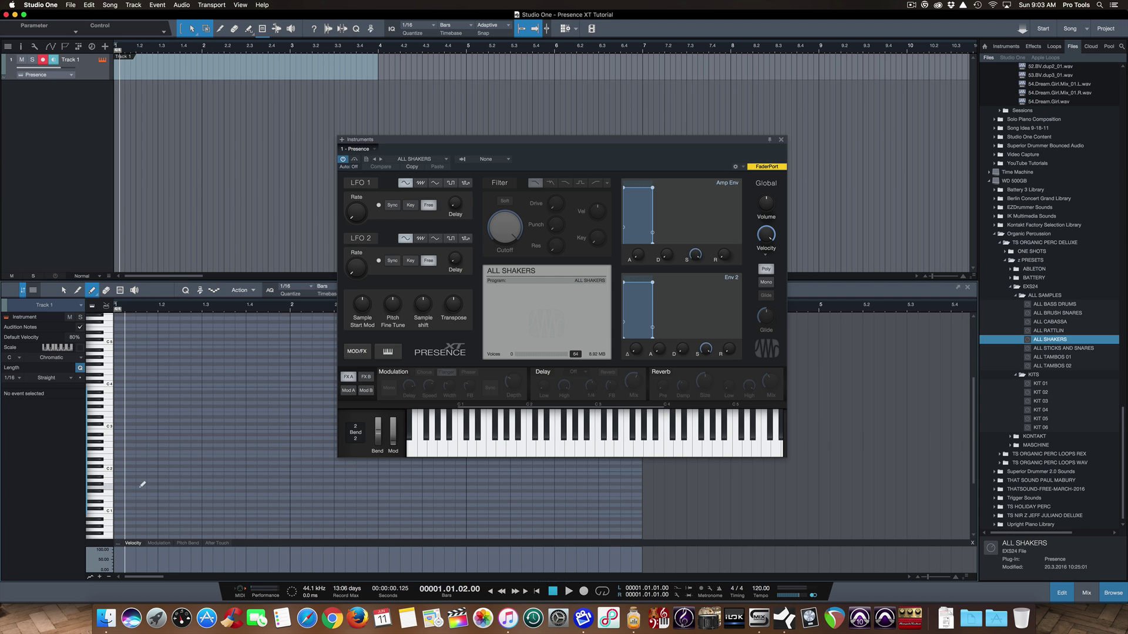
Draw five short shaker notes (D#2, C#3, C#2, D#2) and switch the editor to drum layout
click(141, 459)
click(173, 441)
click(196, 424)
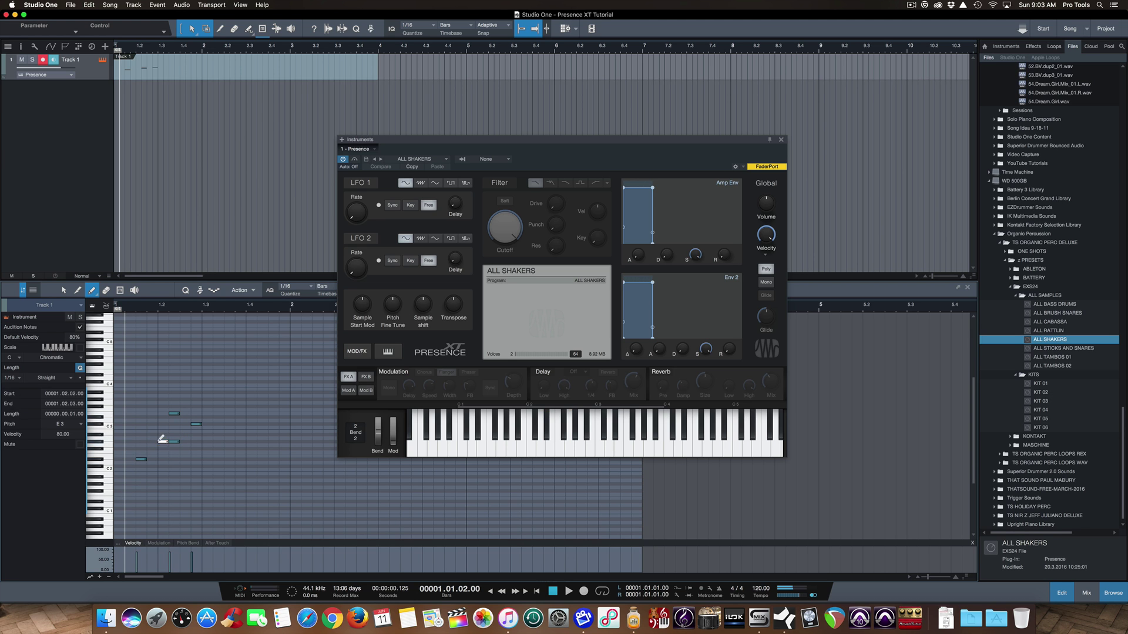
click(182, 466)
click(227, 459)
click(106, 307)
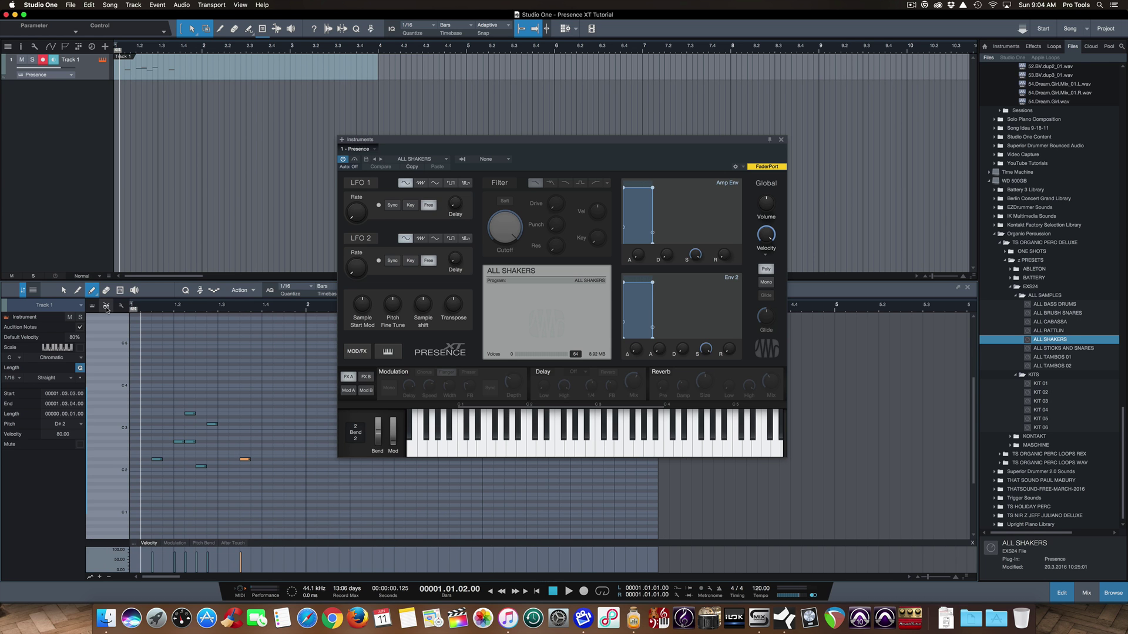